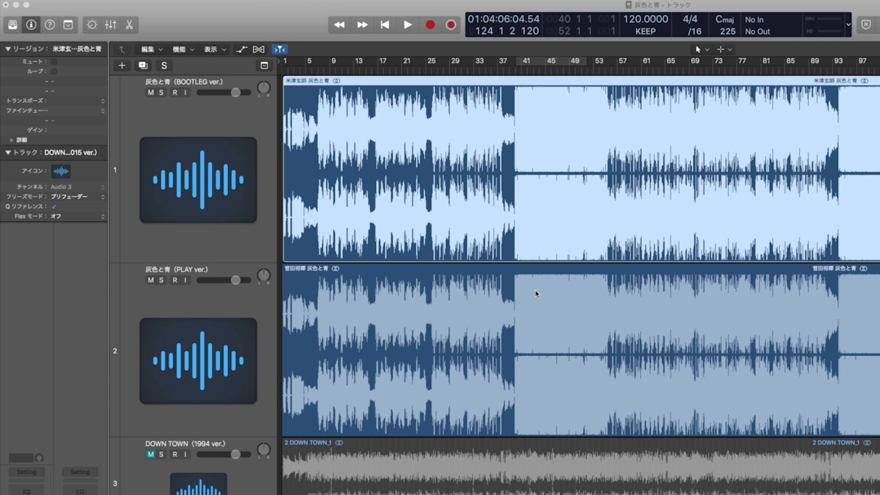
- Compare the opening waveforms of the 灰色と青 BOOTLEG and PLAY tracks up close from the project start
{"action": "key", "text": "Return"}
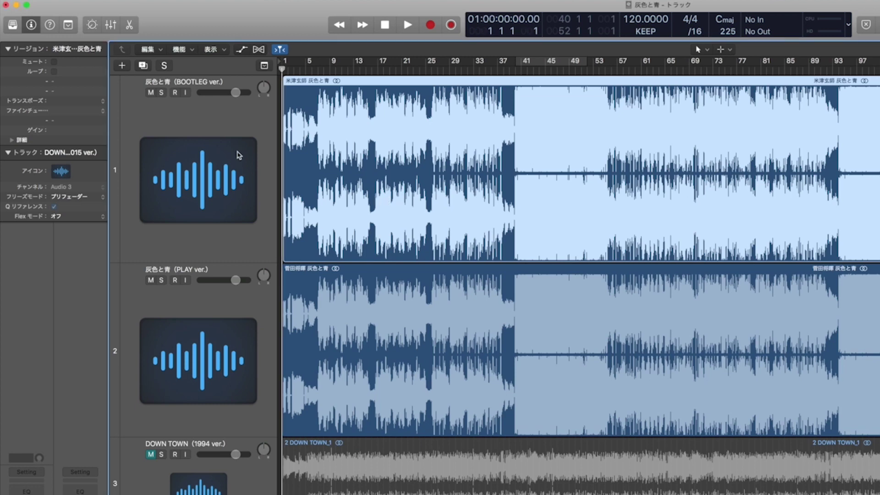
{"action": "left_click", "coordinate": [173, 116]}
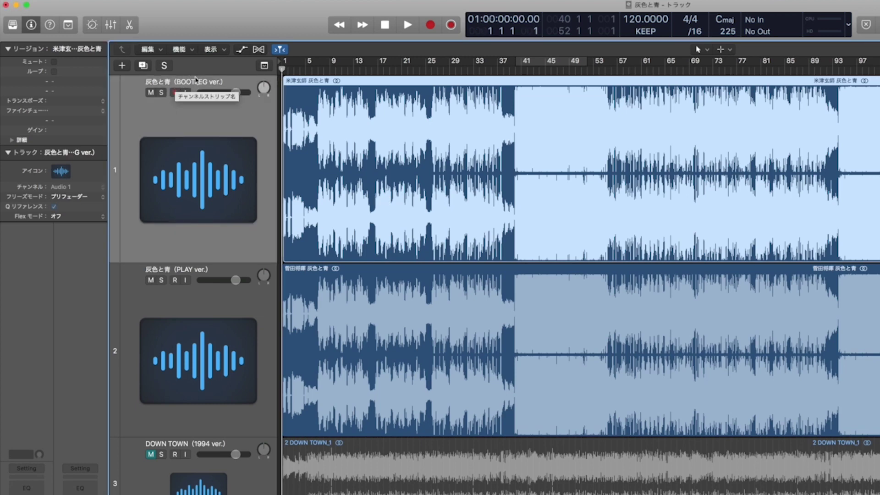
{"action": "left_click", "coordinate": [205, 303]}
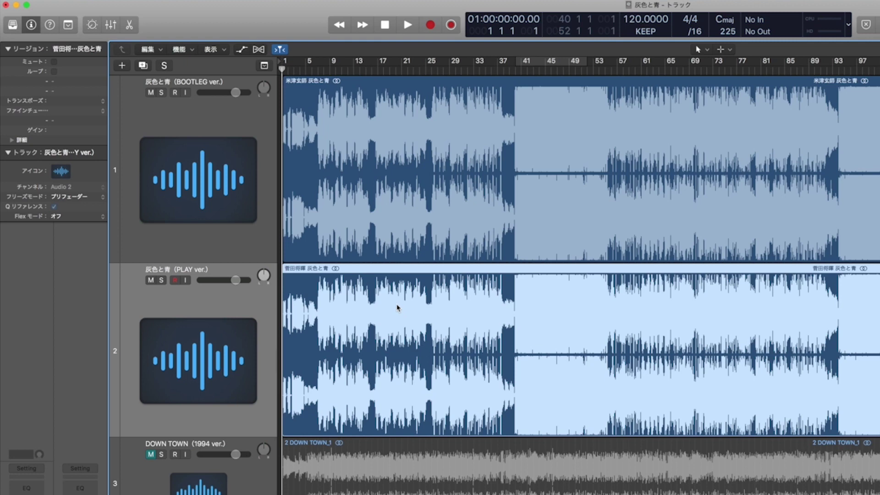
{"action": "key", "text": "super+Right"}
{"action": "key", "text": "super+Right"}
{"action": "key", "text": "super+Right"}
{"action": "key", "text": "super+Right"}
{"action": "key", "text": "super+Right"}
{"action": "key", "text": "super+Right"}
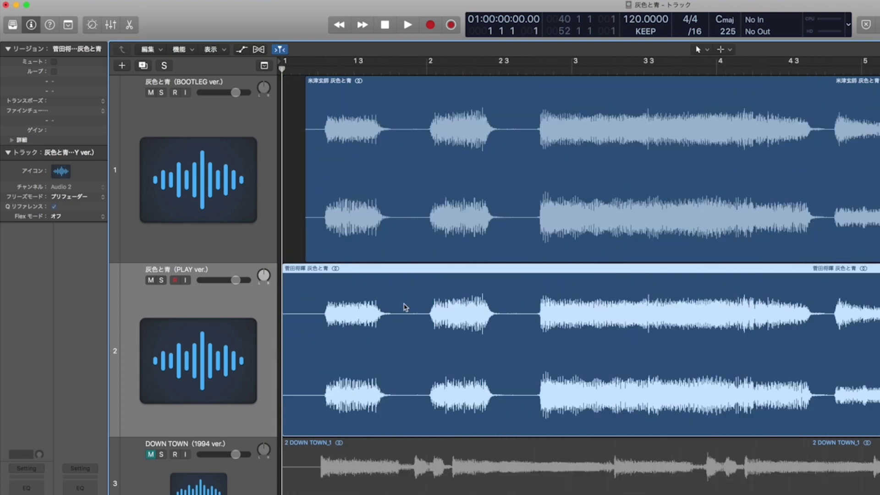
{"action": "key", "text": "super+Left"}
{"action": "key", "text": "super+Left"}
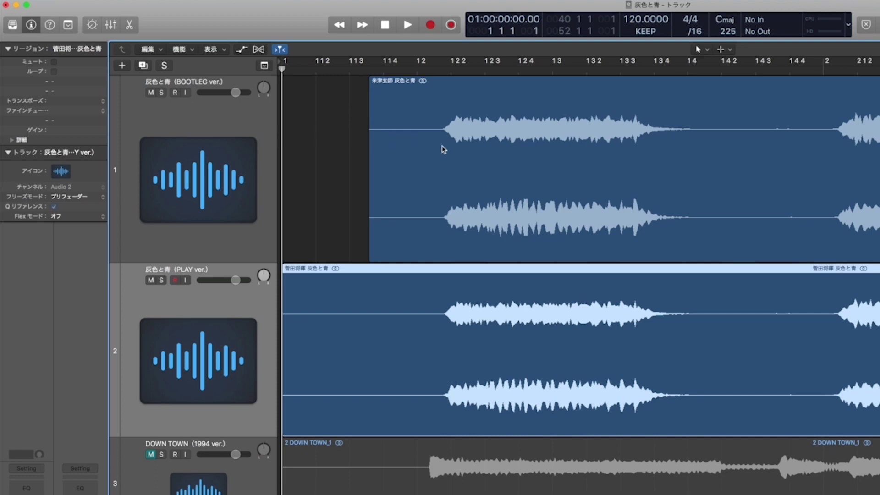
- Inspect where the BOOTLEG and PLAY regions end, around bars 160 to 170
{"action": "scroll", "coordinate": [570, 290], "scroll_direction": "down", "scroll_amount": 10}
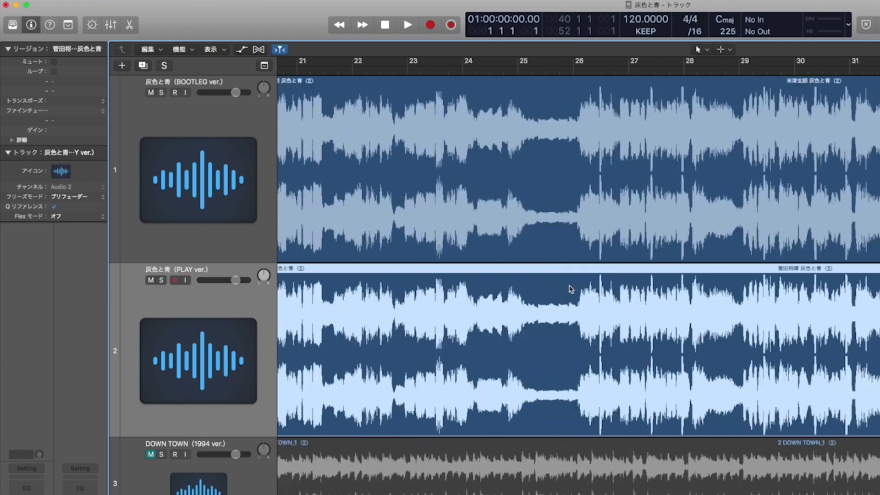
{"action": "scroll", "coordinate": [570, 289], "scroll_direction": "right", "scroll_amount": 15}
{"action": "scroll", "coordinate": [570, 288], "scroll_direction": "up", "scroll_amount": 10}
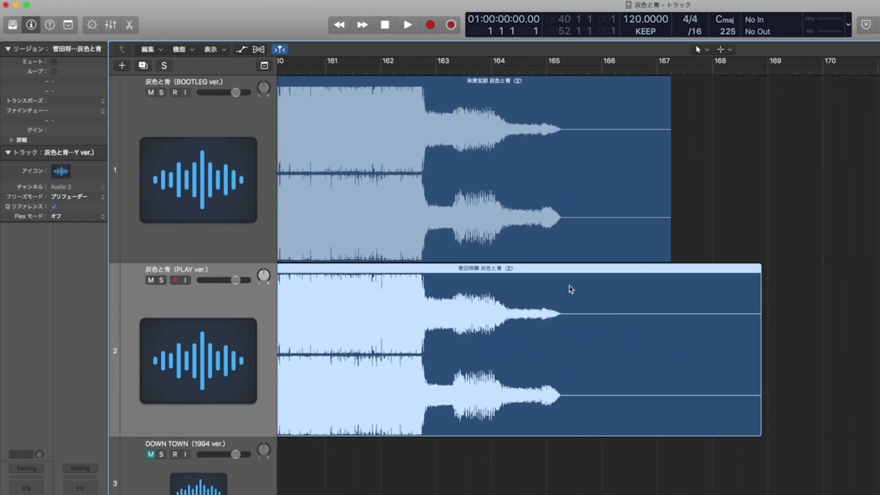
{"action": "scroll", "coordinate": [570, 288], "scroll_direction": "right", "scroll_amount": 15}
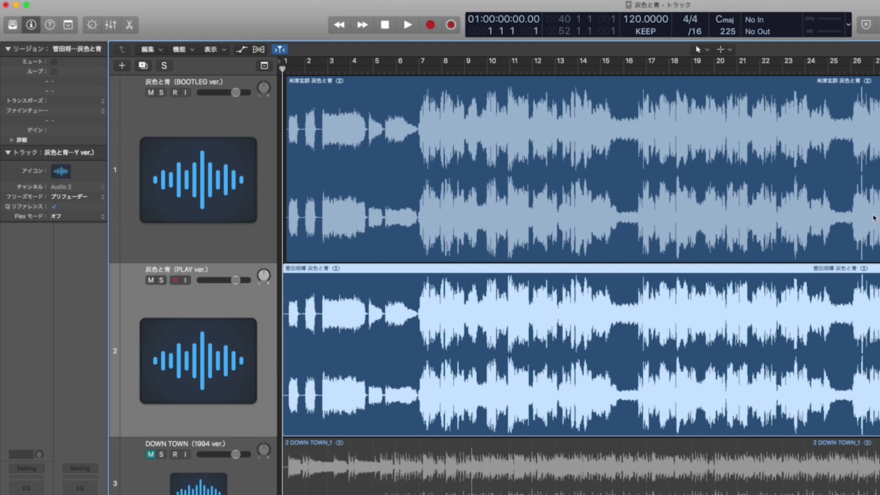
- Examine the start positions of the BOOTLEG and PLAY regions within bar 1, selecting each track in turn
{"action": "key", "text": "super+Right"}
{"action": "key", "text": "super+Right"}
{"action": "key", "text": "super+Right"}
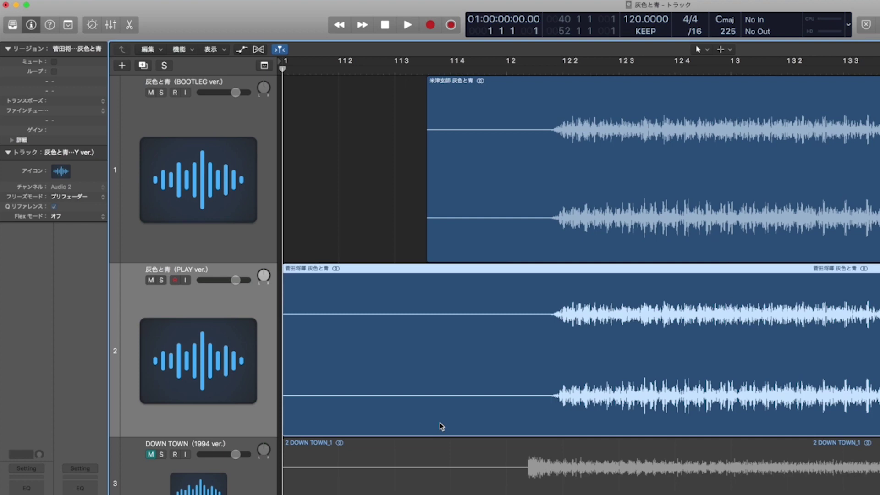
{"action": "left_click", "coordinate": [230, 138]}
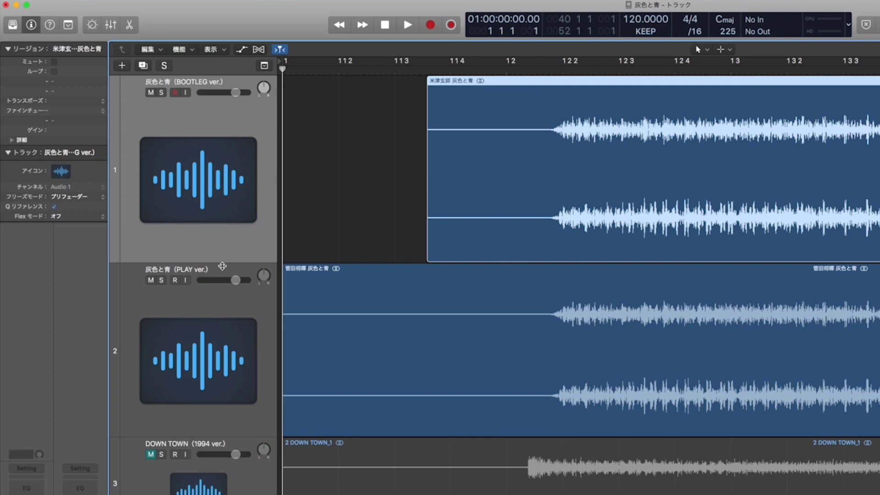
{"action": "left_click", "coordinate": [222, 324]}
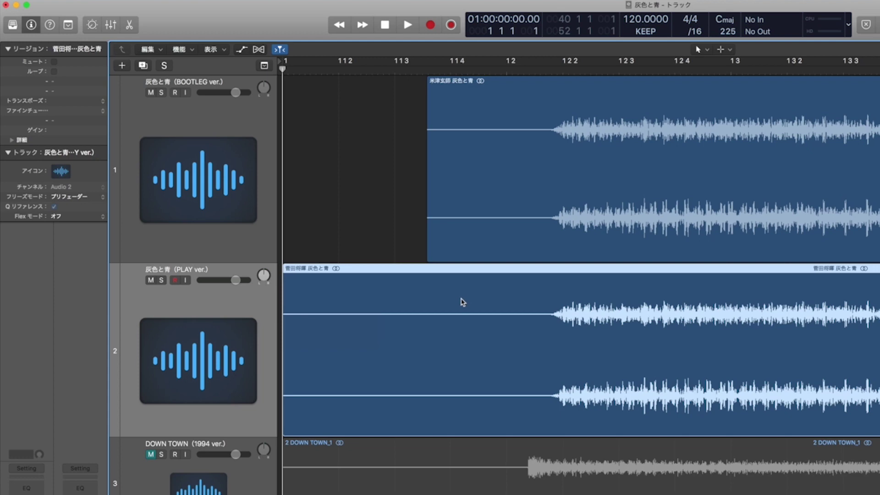
- Compare the enlarged BOOTLEG and PLAY waveforms across roughly the first 28 bars
{"action": "scroll", "coordinate": [461, 302], "scroll_direction": "down", "scroll_amount": 5}
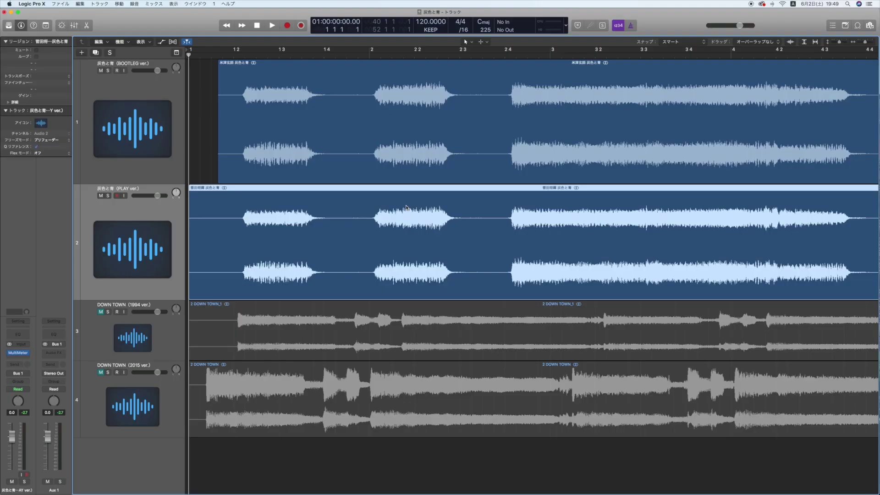
{"action": "scroll", "coordinate": [495, 221], "scroll_direction": "down", "scroll_amount": 6}
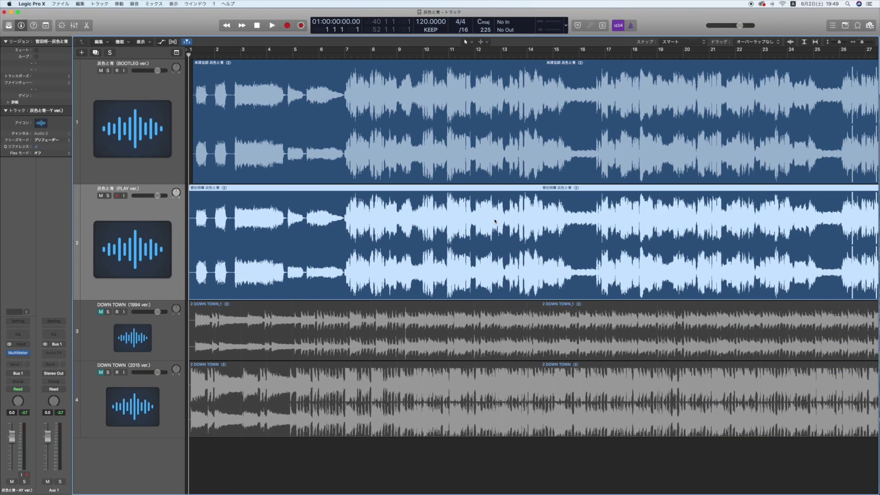
{"action": "scroll", "coordinate": [197, 207], "scroll_direction": "up", "scroll_amount": 4}
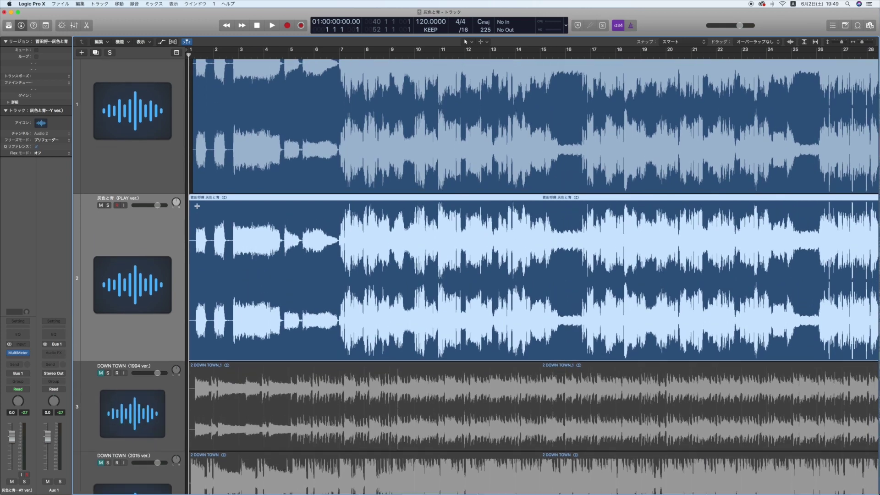
{"action": "scroll", "coordinate": [328, 262], "scroll_direction": "up", "scroll_amount": 3}
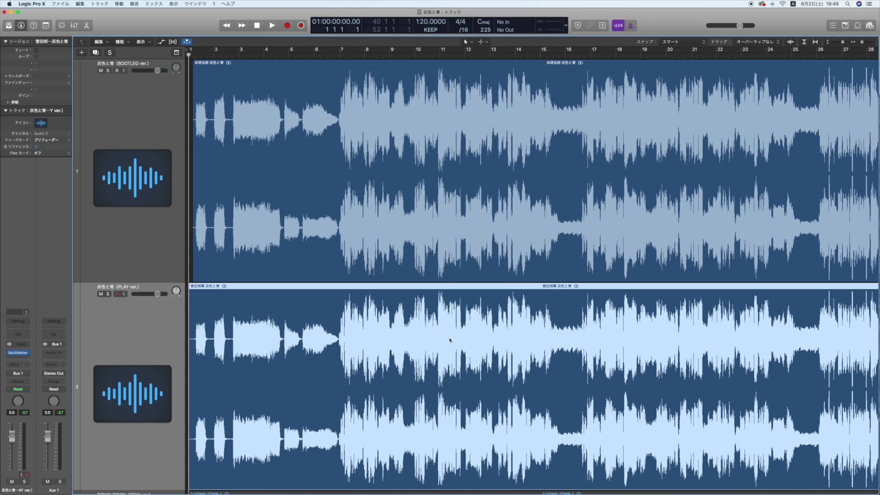
{"action": "scroll", "coordinate": [434, 340], "scroll_direction": "down", "scroll_amount": 5}
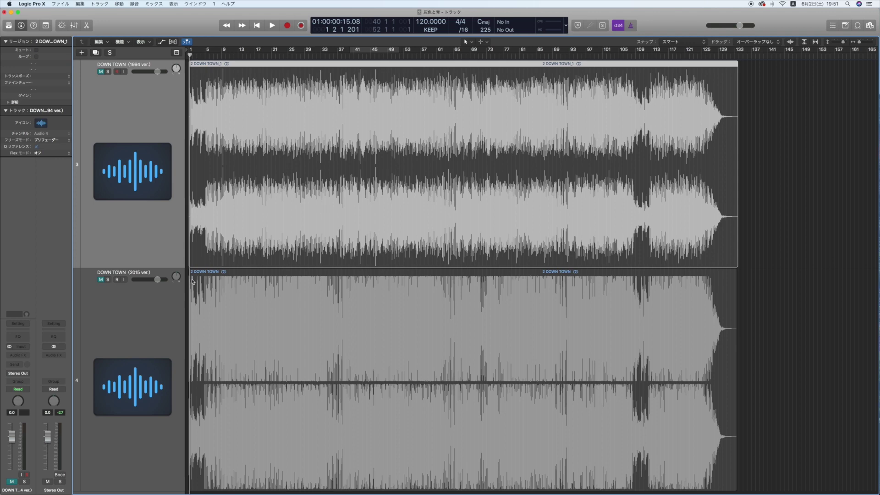
- Unmute the DOWN TOWN (1994 ver.) and DOWN TOWN (2015 ver.) tracks
{"action": "left_click", "coordinate": [234, 346]}
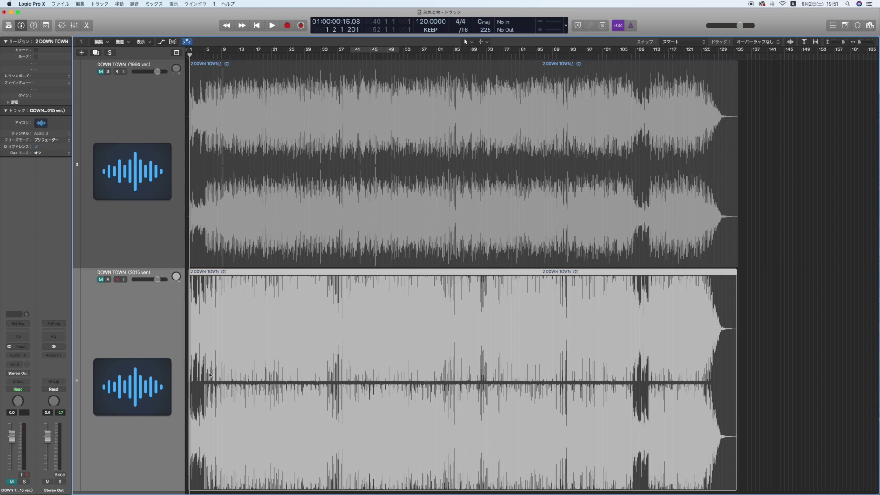
{"action": "key", "text": "super+Right"}
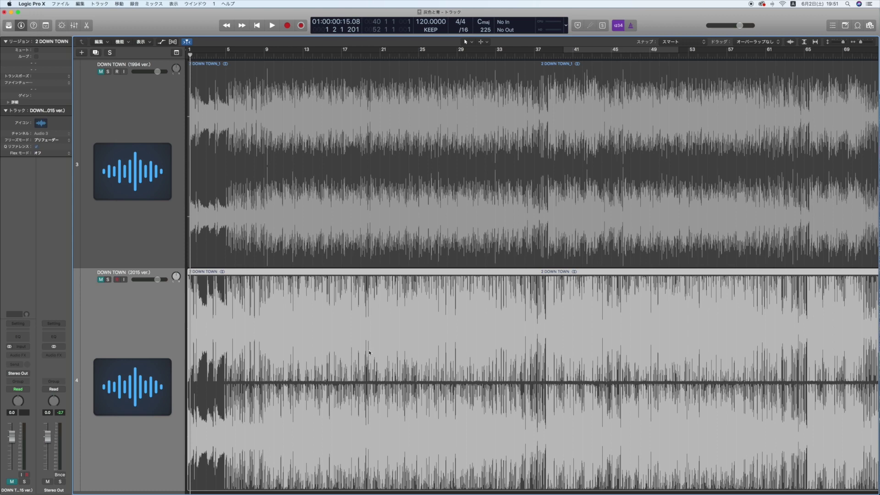
{"action": "left_click", "coordinate": [215, 151]}
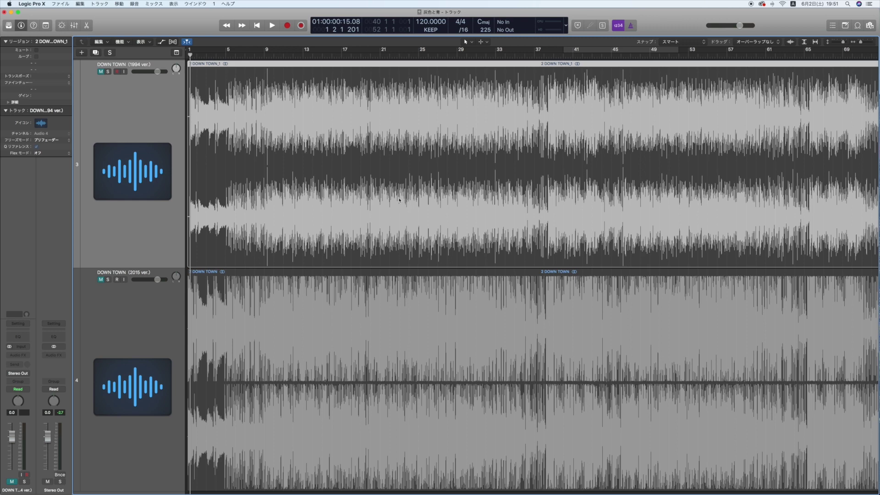
{"action": "left_click", "coordinate": [101, 72]}
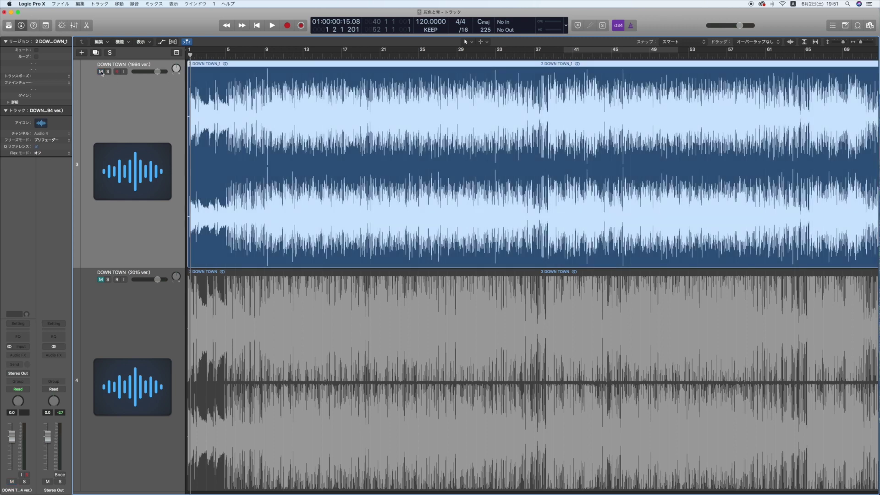
{"action": "left_click", "coordinate": [126, 334]}
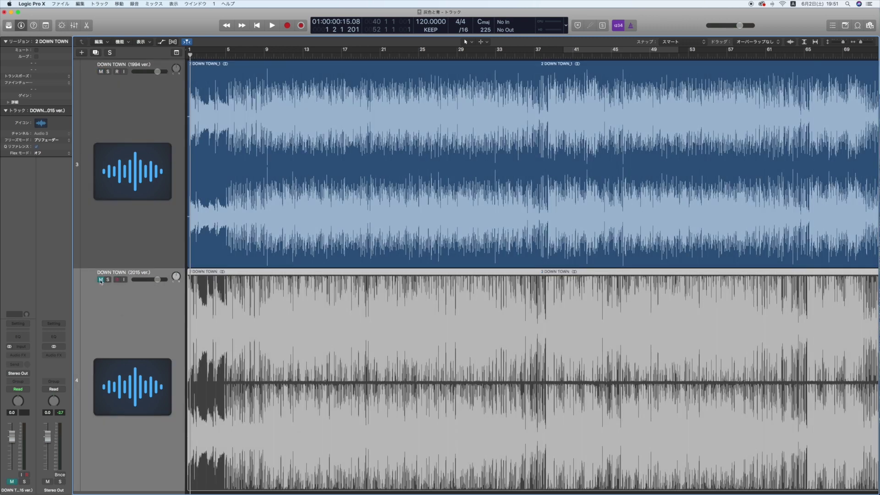
{"action": "left_click", "coordinate": [101, 279]}
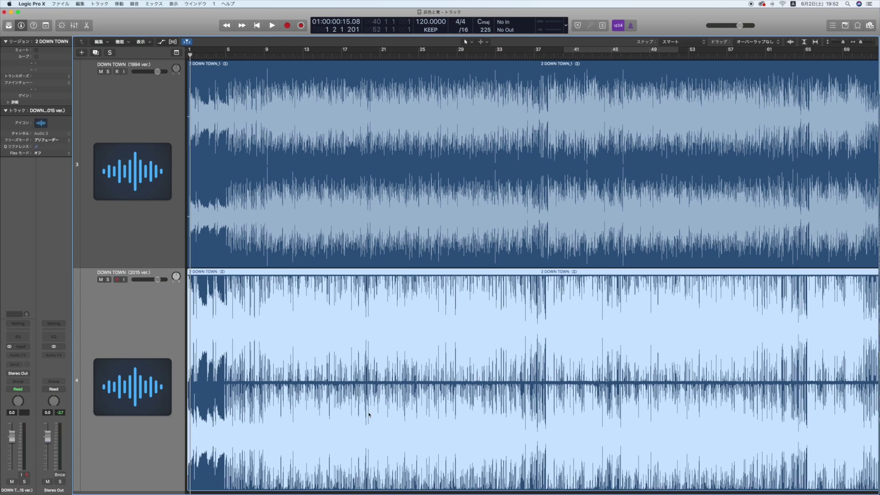
- Compare the 1994 and 2015 DOWN TOWN waveforms in detail from about bar 6 to bar 48
{"action": "scroll", "coordinate": [369, 415], "scroll_direction": "up", "scroll_amount": 10}
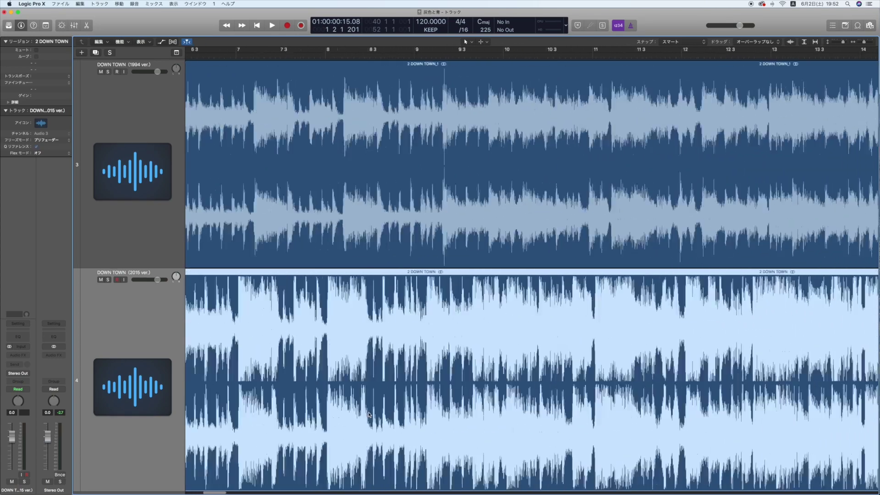
{"action": "scroll", "coordinate": [369, 415], "scroll_direction": "right", "scroll_amount": 5}
{"action": "scroll", "coordinate": [465, 312], "scroll_direction": "right", "scroll_amount": 20}
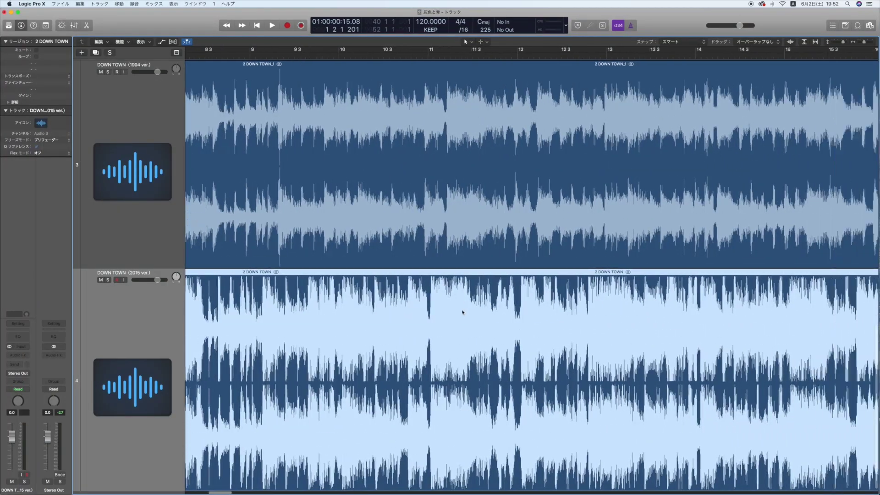
{"action": "scroll", "coordinate": [463, 312], "scroll_direction": "right", "scroll_amount": 20}
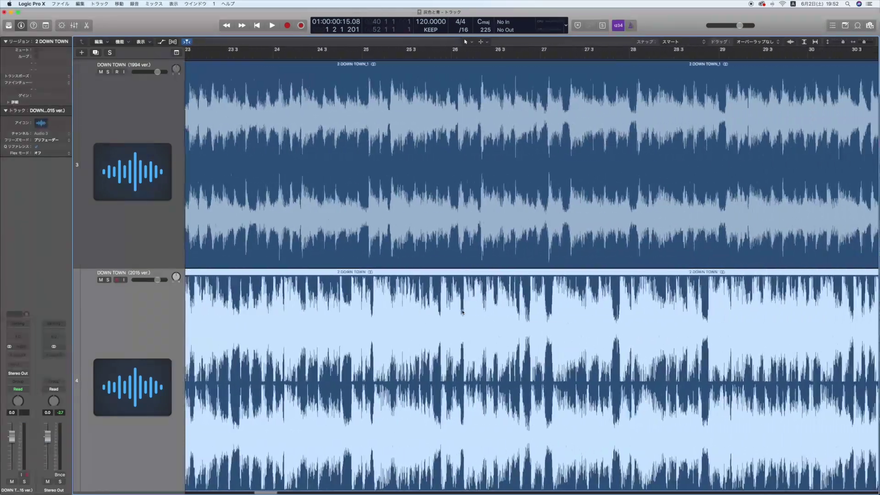
{"action": "scroll", "coordinate": [462, 312], "scroll_direction": "right", "scroll_amount": 8}
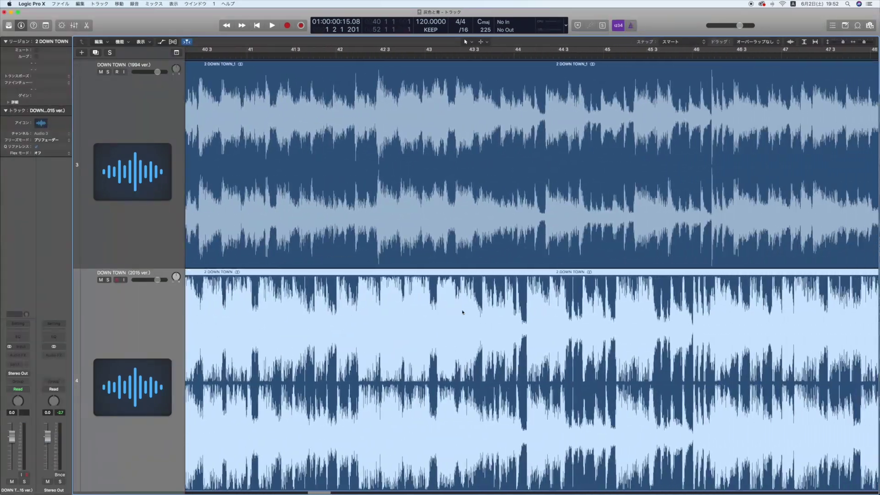
- Examine the 灰色と青 BOOTLEG waveform's peaks around bars 42 to 46 for comparison with DOWN TOWN
{"action": "scroll", "coordinate": [462, 312], "scroll_direction": "up", "scroll_amount": 10}
{"action": "scroll", "coordinate": [462, 312], "scroll_direction": "up", "scroll_amount": 5}
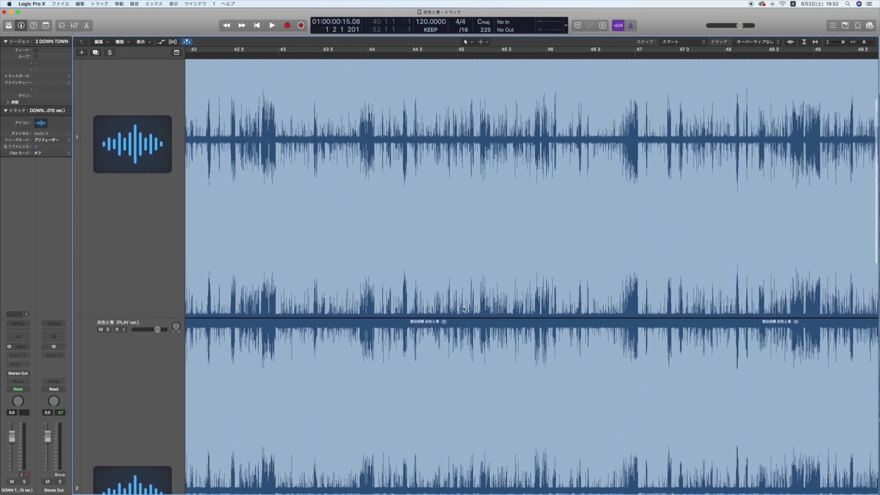
{"action": "scroll", "coordinate": [464, 310], "scroll_direction": "up", "scroll_amount": 8}
{"action": "scroll", "coordinate": [464, 308], "scroll_direction": "down", "scroll_amount": 8}
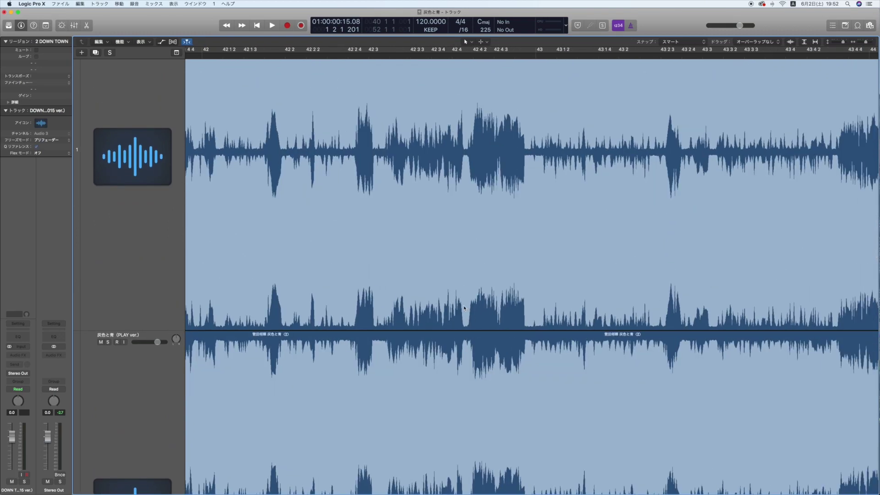
{"action": "scroll", "coordinate": [148, 111], "scroll_direction": "up", "scroll_amount": 3}
{"action": "left_click", "coordinate": [149, 111]}
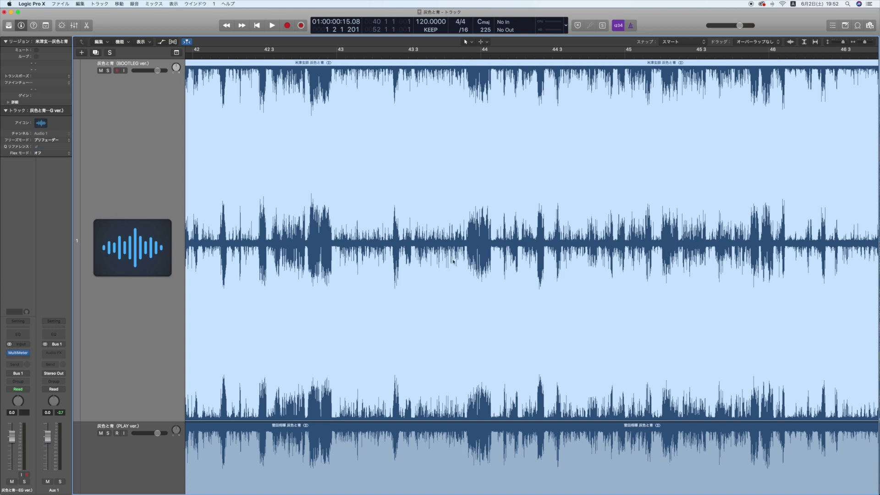
- Inspect the DOWN TOWN 1994 and 2015 waveforms from bar 42 to bar 63 for differences in peak level
{"action": "key", "text": "Down"}
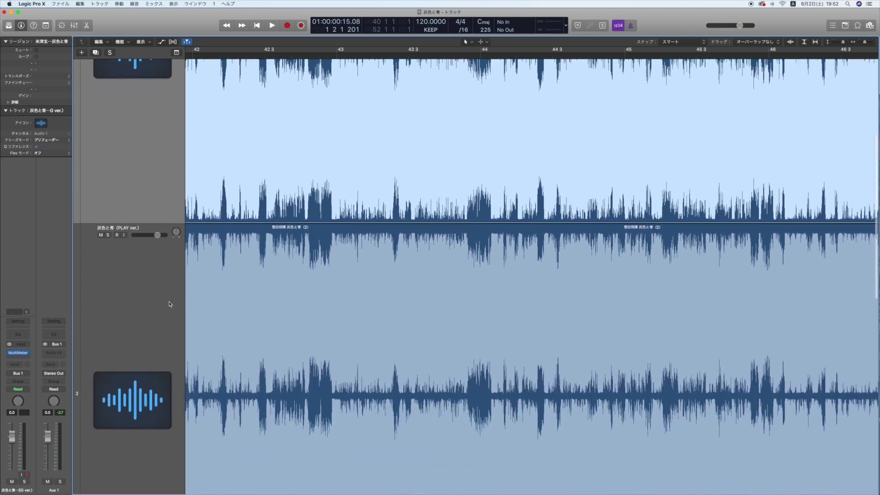
{"action": "key", "text": "Down"}
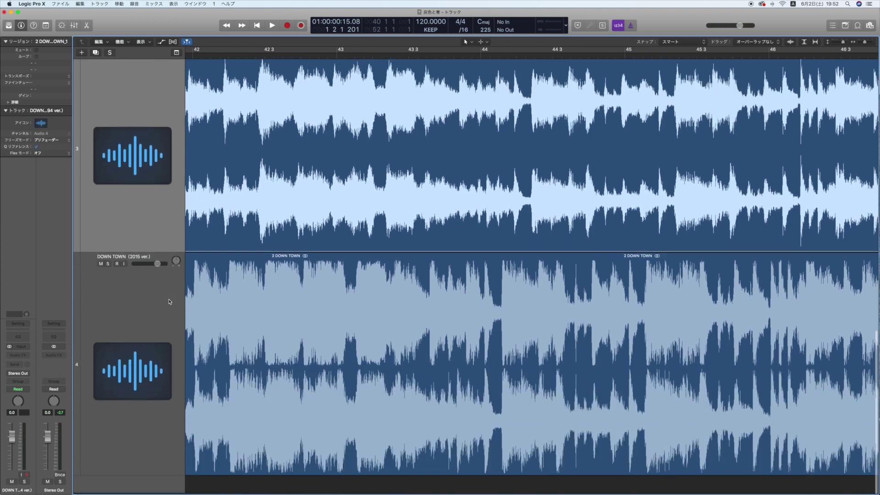
{"action": "left_click", "coordinate": [362, 402]}
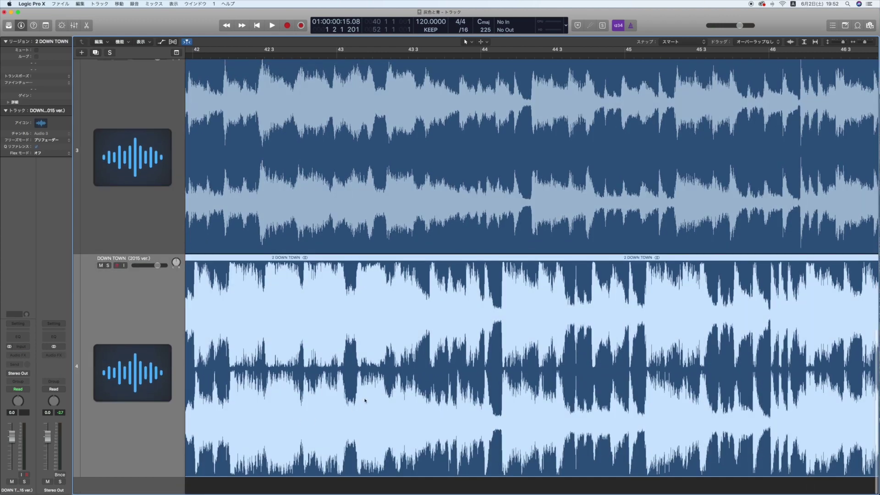
{"action": "key", "text": "super+Left"}
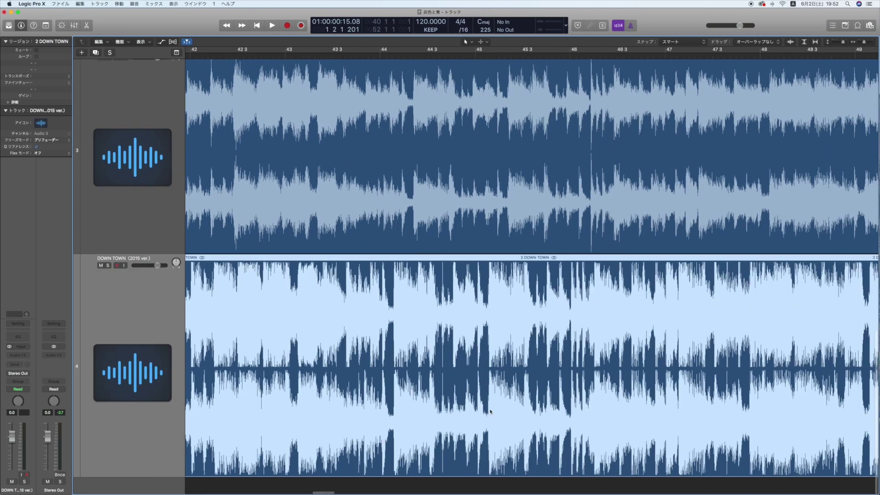
{"action": "scroll", "coordinate": [489, 411], "scroll_direction": "right", "scroll_amount": 10}
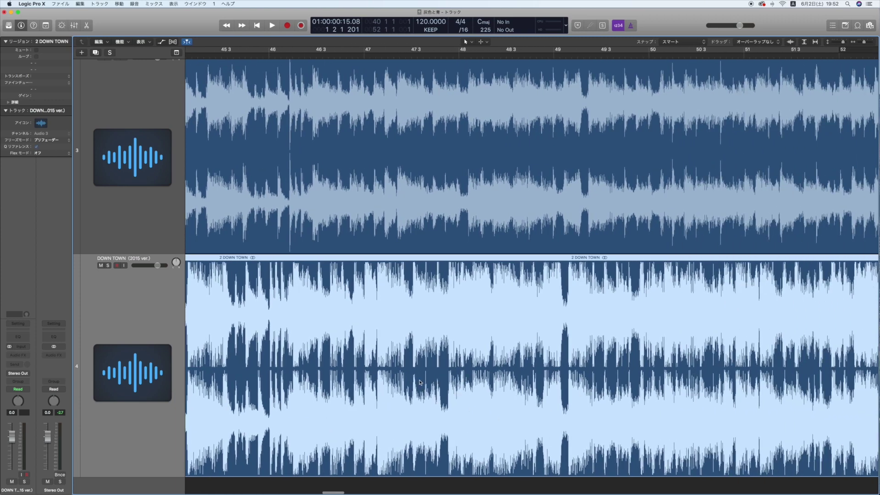
{"action": "scroll", "coordinate": [422, 382], "scroll_direction": "right", "scroll_amount": 12}
{"action": "scroll", "coordinate": [429, 379], "scroll_direction": "right", "scroll_amount": 10}
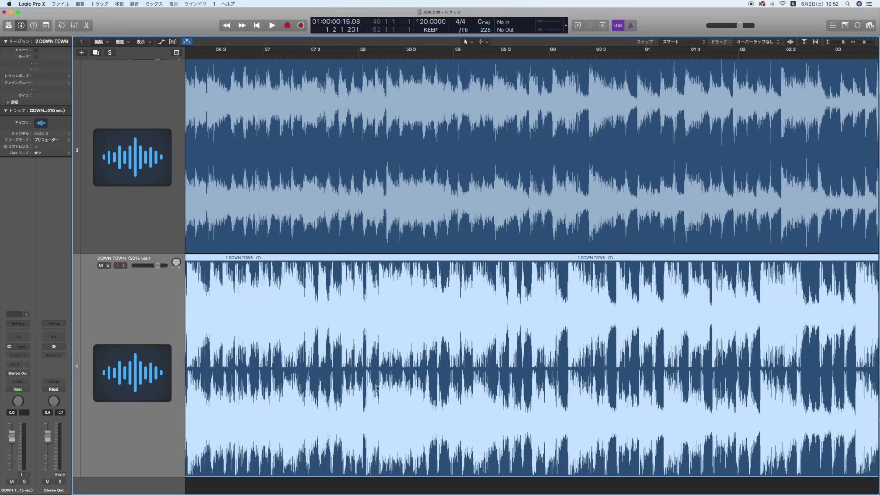
- Review the BOOTLEG and PLAY waveforms of 灰色と青 backwards from about bar 63
{"action": "scroll", "coordinate": [377, 389], "scroll_direction": "up", "scroll_amount": 10}
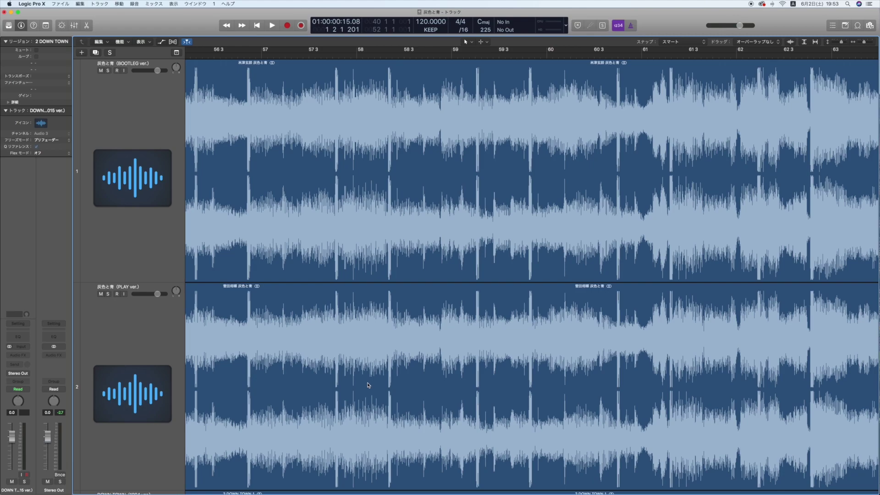
{"action": "scroll", "coordinate": [368, 385], "scroll_direction": "left", "scroll_amount": 15}
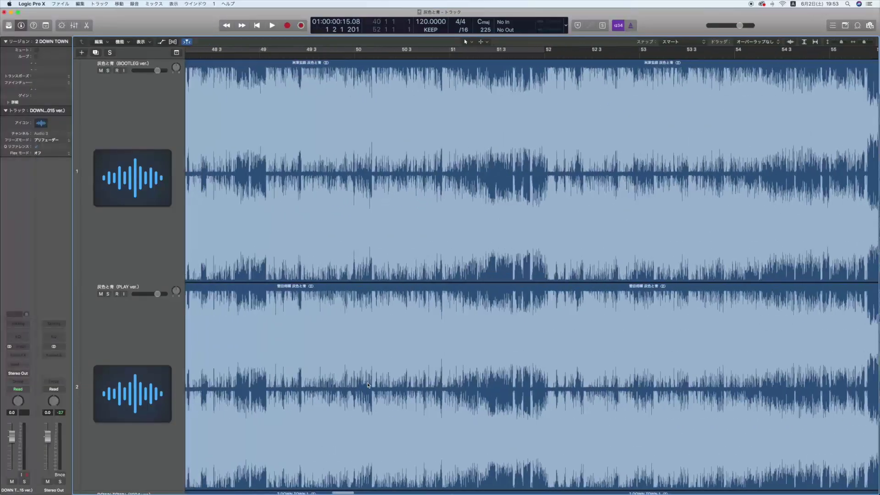
{"action": "scroll", "coordinate": [368, 385], "scroll_direction": "left", "scroll_amount": 20}
- Play 灰色と青 to compare the BOOTLEG and PLAY versions in their two MultiMeter analyzers
{"action": "key", "text": "super+a"}
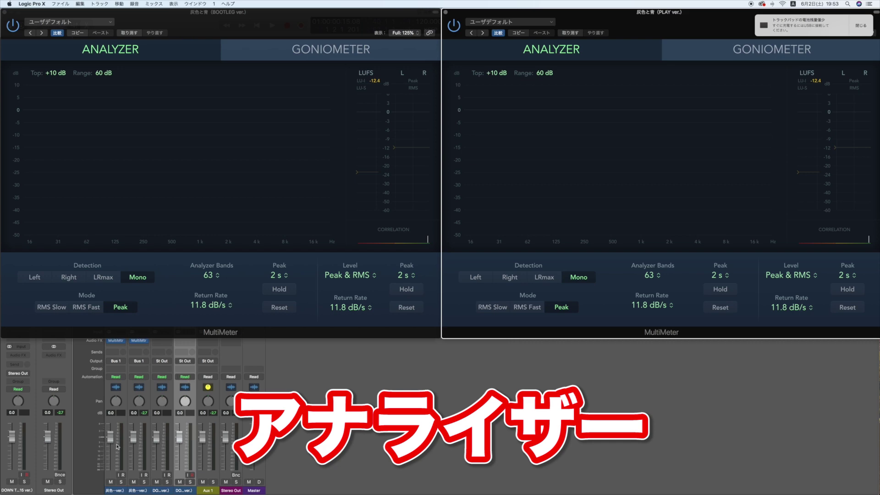
{"action": "left_click", "coordinate": [348, 418]}
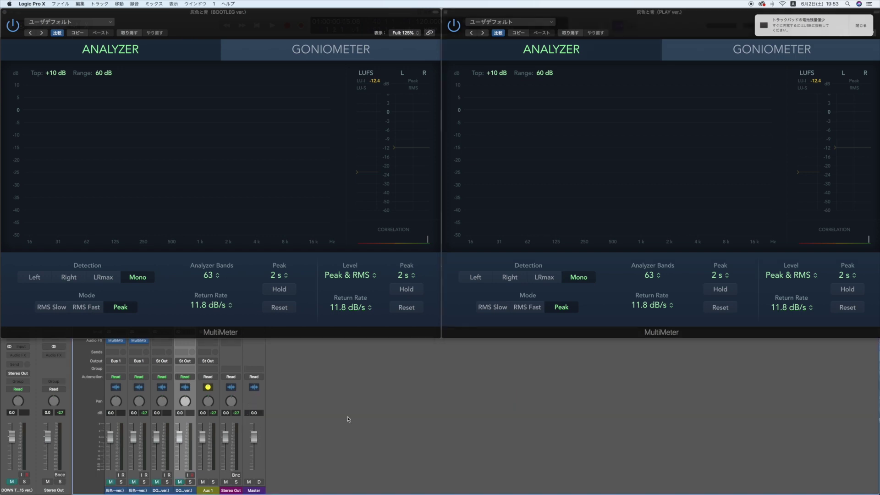
{"action": "key", "text": "space"}
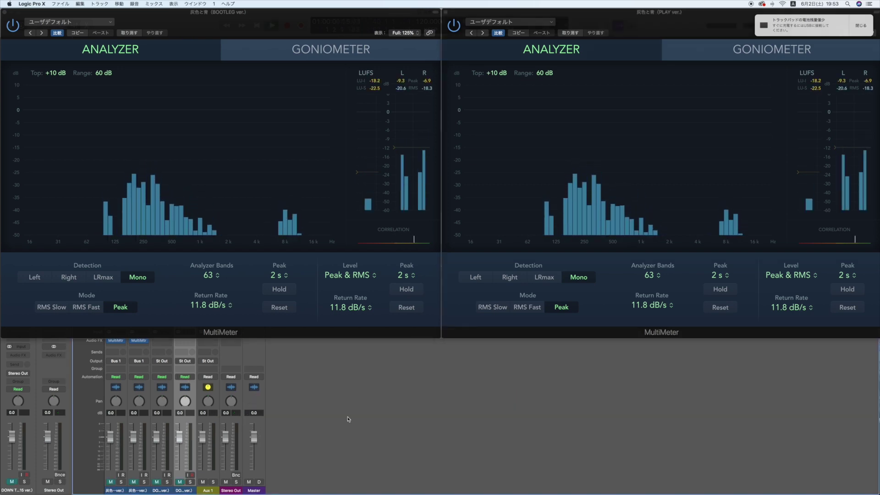